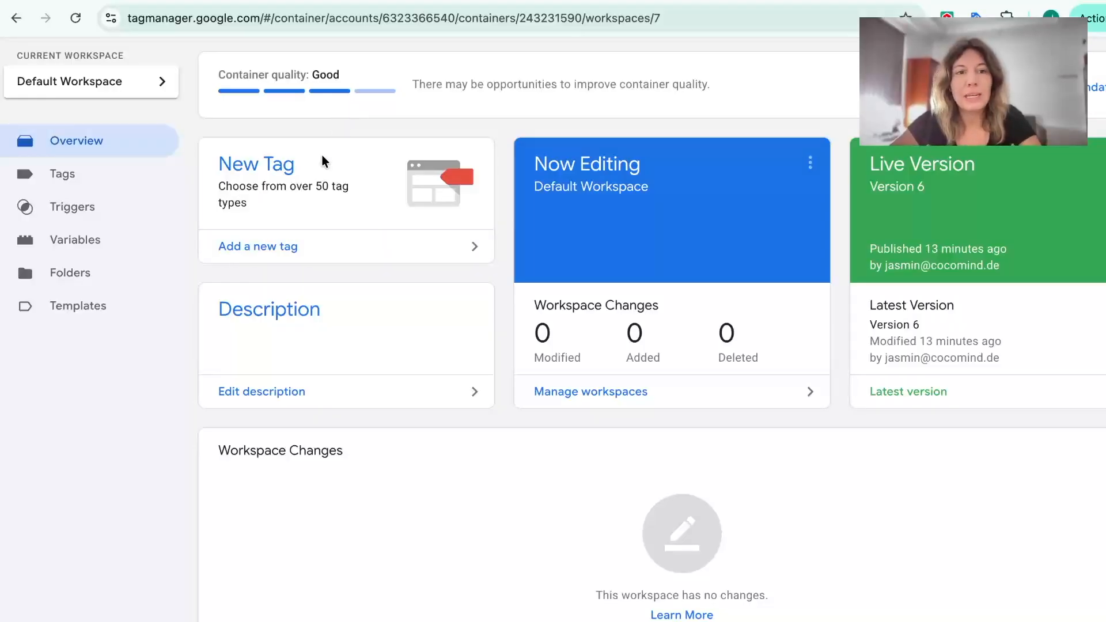
Add a new tag and name it "Submit Lead Form"
{"action": "left_click", "coordinate": [279, 253]}
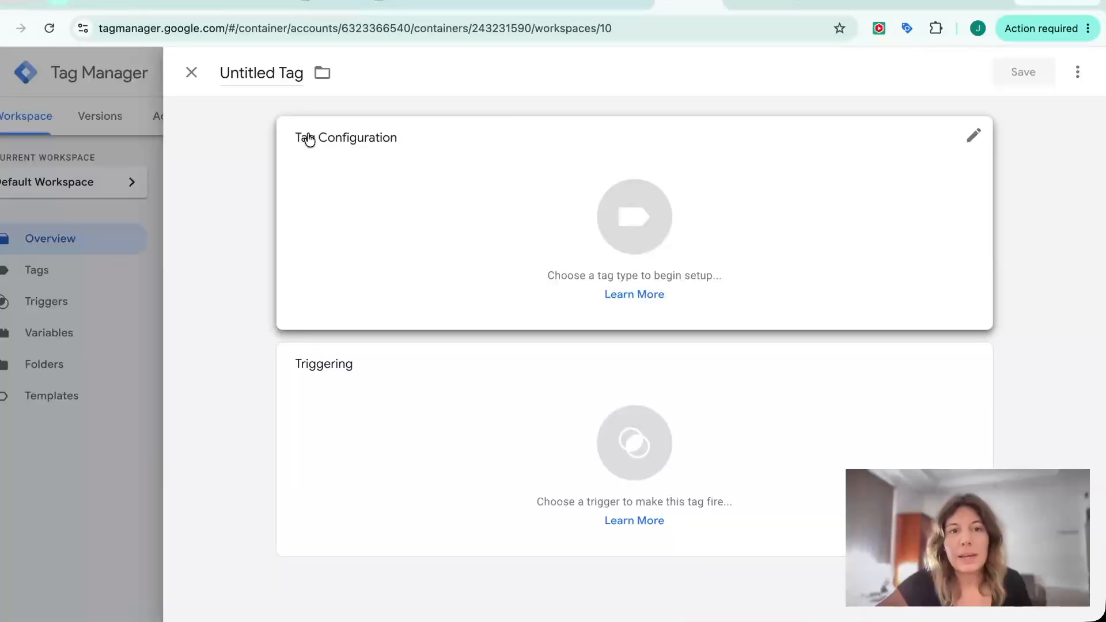
{"action": "left_click", "coordinate": [276, 69]}
{"action": "type", "text": "Sub"}
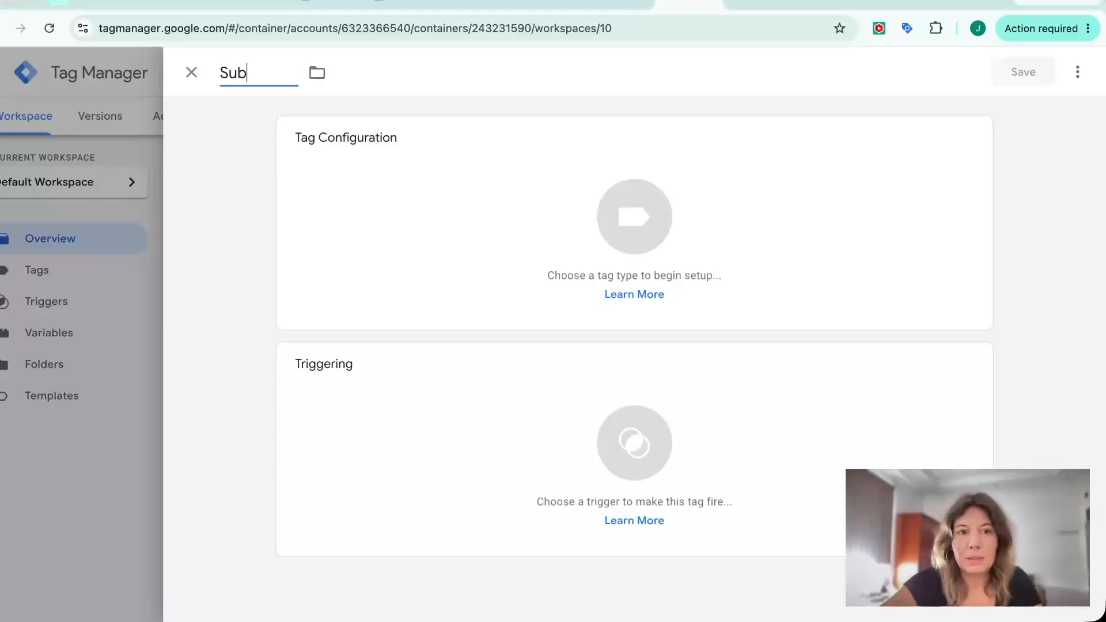
{"action": "type", "text": "mit Lead Form"}
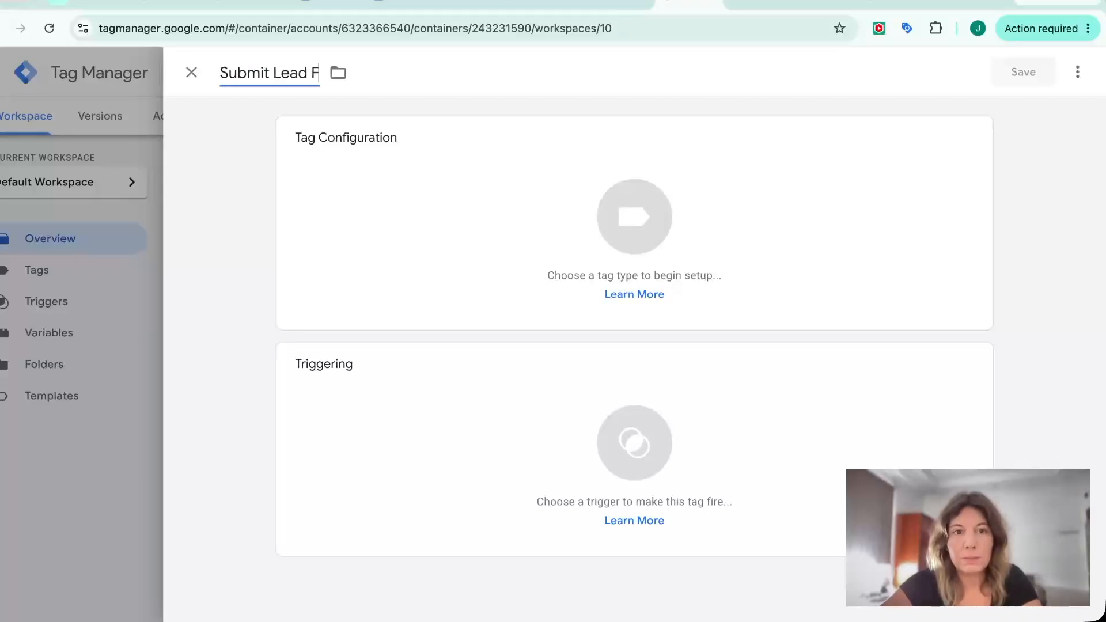
Set the tag type to Google Ads Conversion Tracking
{"action": "left_click", "coordinate": [422, 197]}
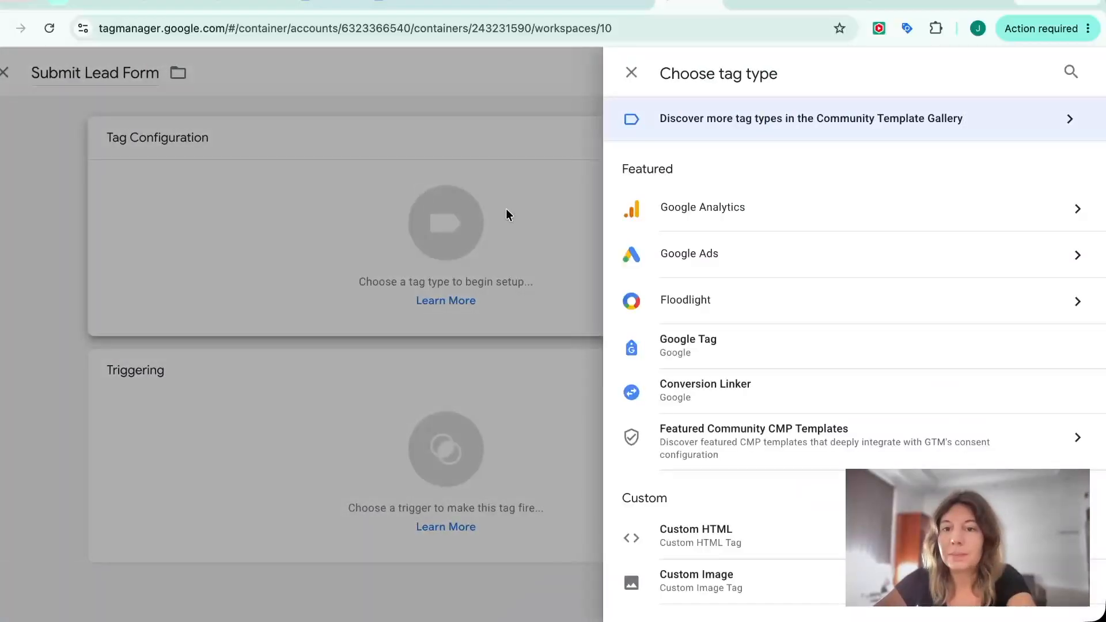
{"action": "left_click", "coordinate": [721, 264]}
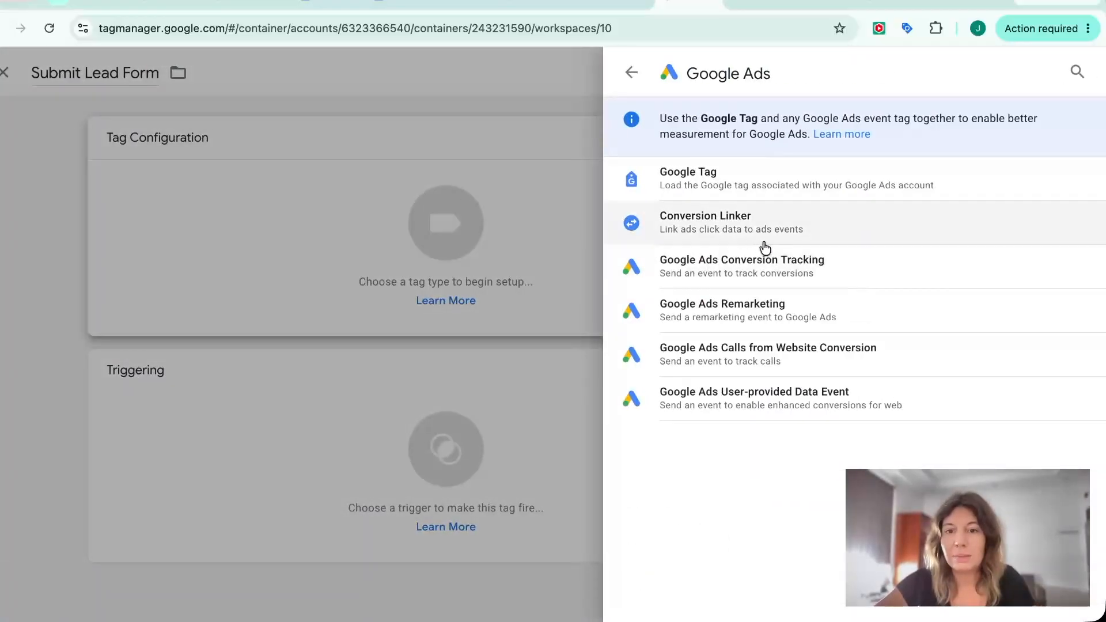
{"action": "left_click", "coordinate": [765, 268]}
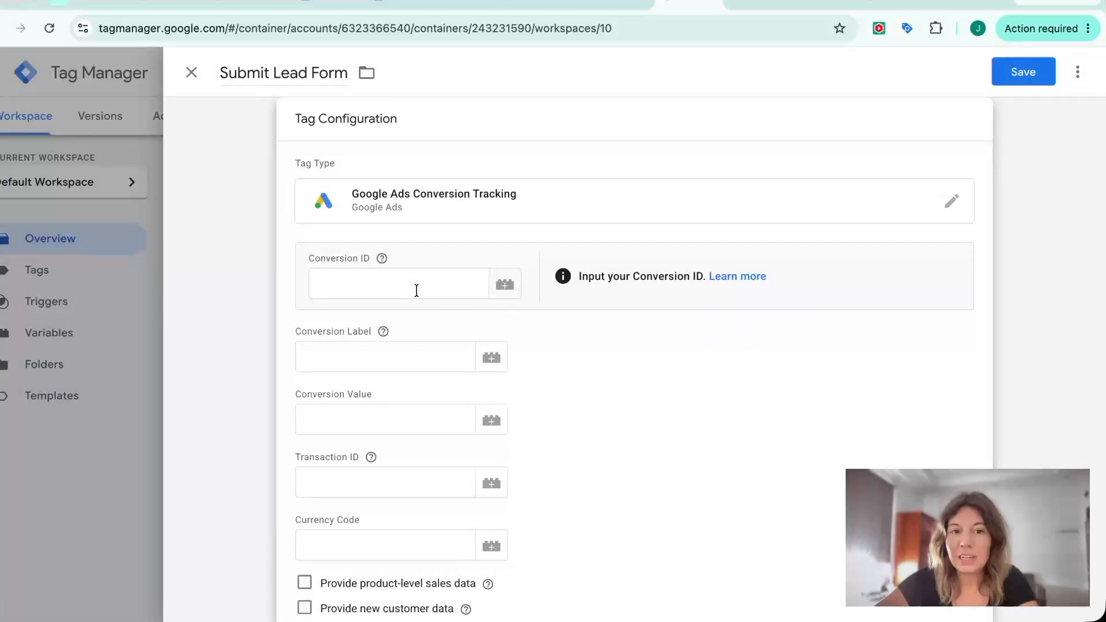
Paste the Google Ads Conversion ID and Conversion Label into the tag configuration
{"action": "left_click", "coordinate": [416, 291]}
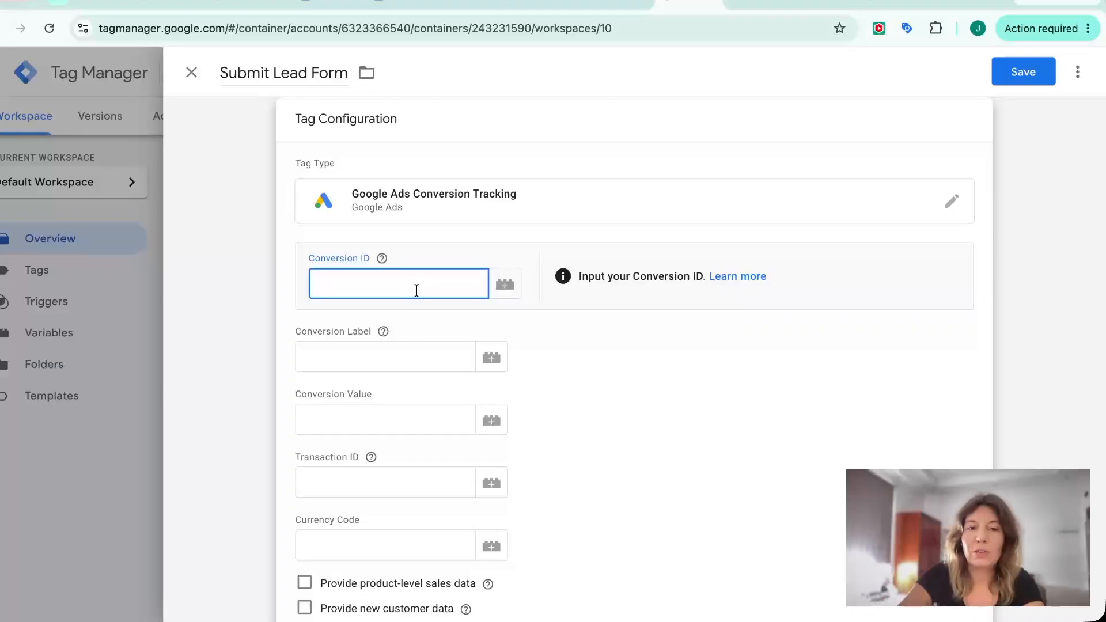
{"action": "key", "text": "ctrl+v"}
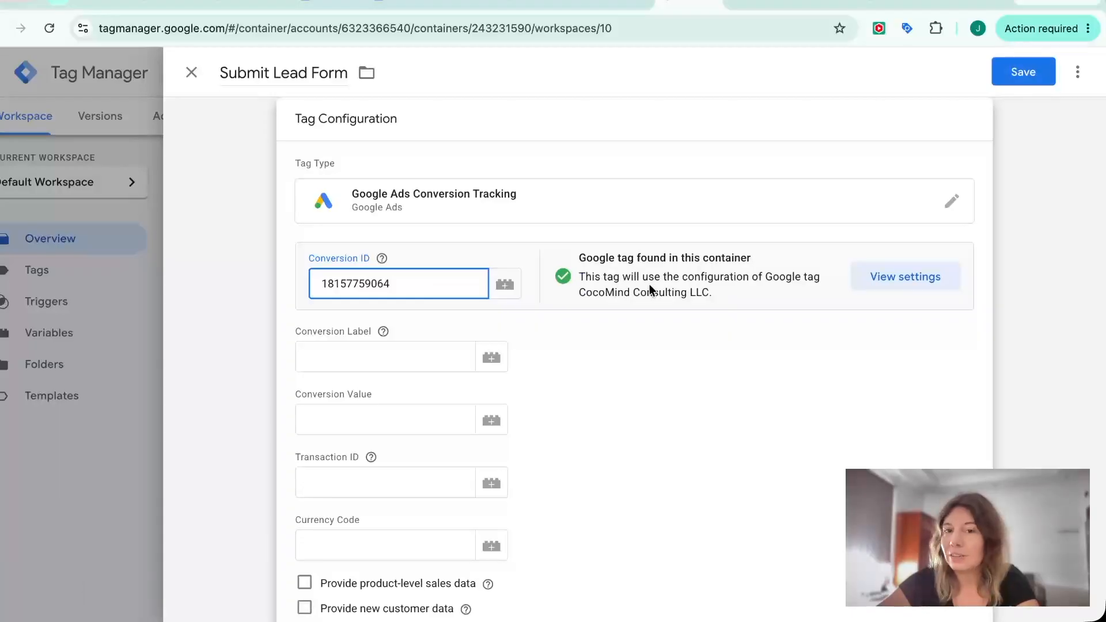
{"action": "left_click", "coordinate": [405, 353]}
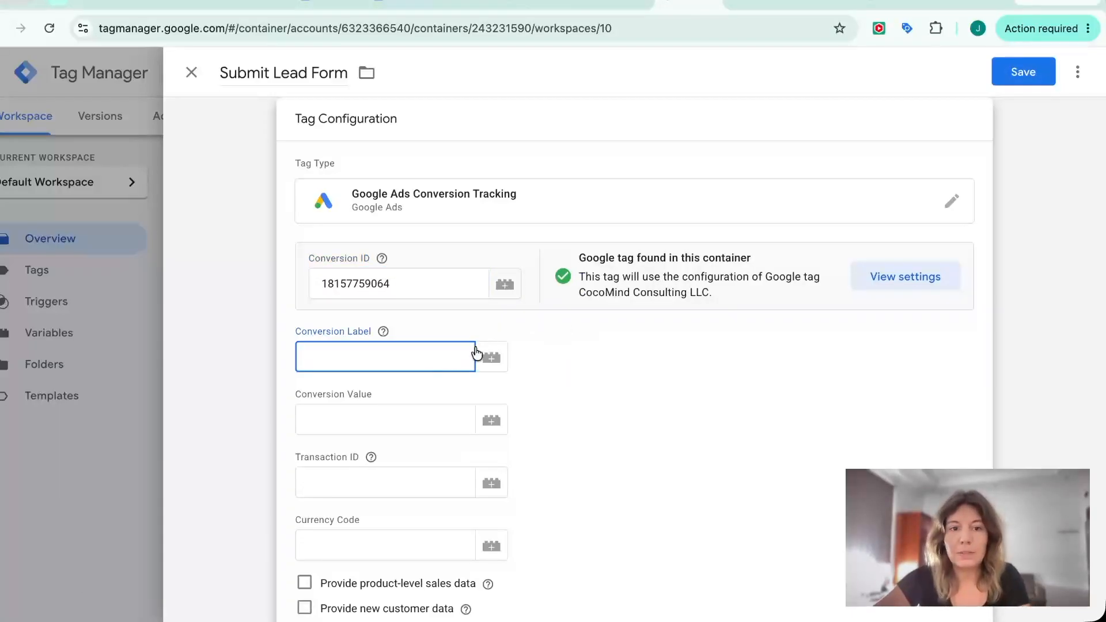
{"action": "type", "text": "LJm9Clah9LAcENjUpdJD"}
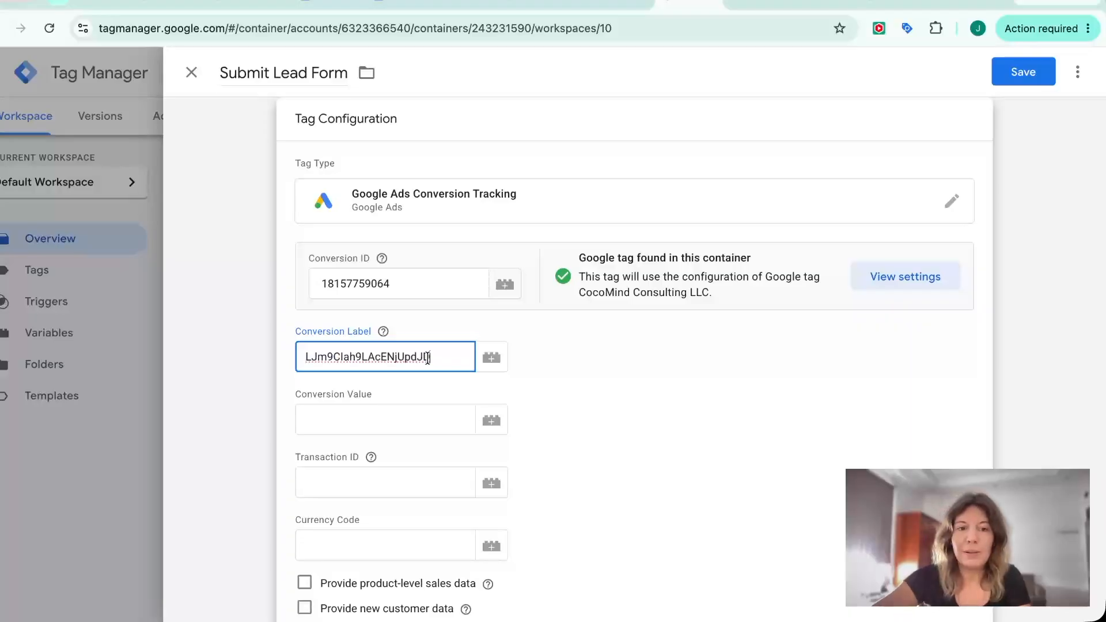
Set the tag's Conversion Value to 1
{"action": "left_click", "coordinate": [405, 414]}
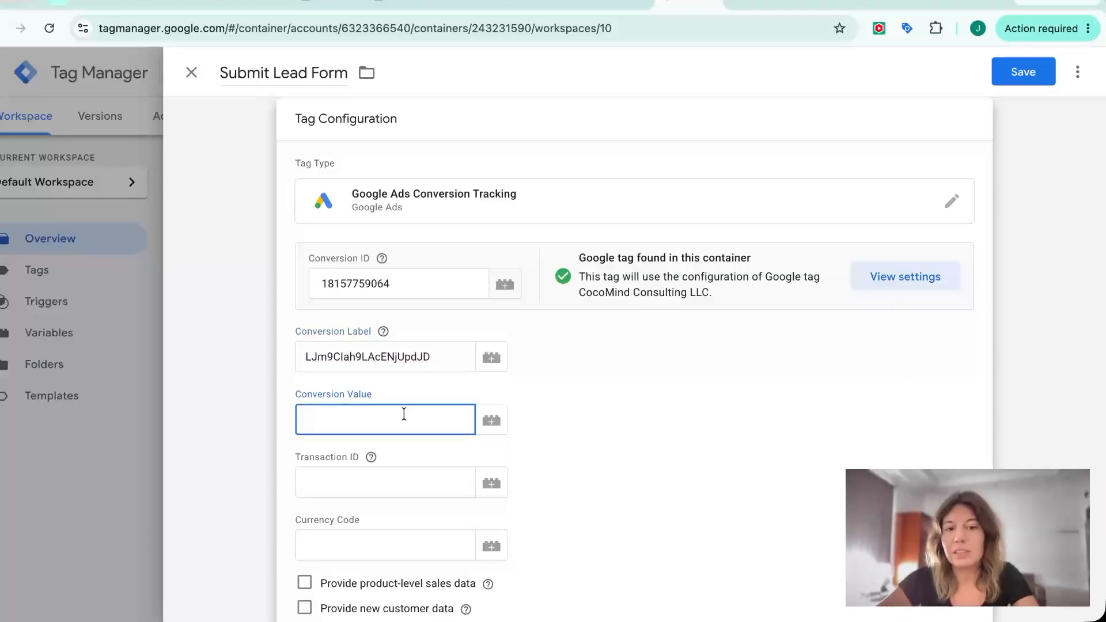
{"action": "type", "text": "1"}
{"action": "left_click", "coordinate": [627, 383]}
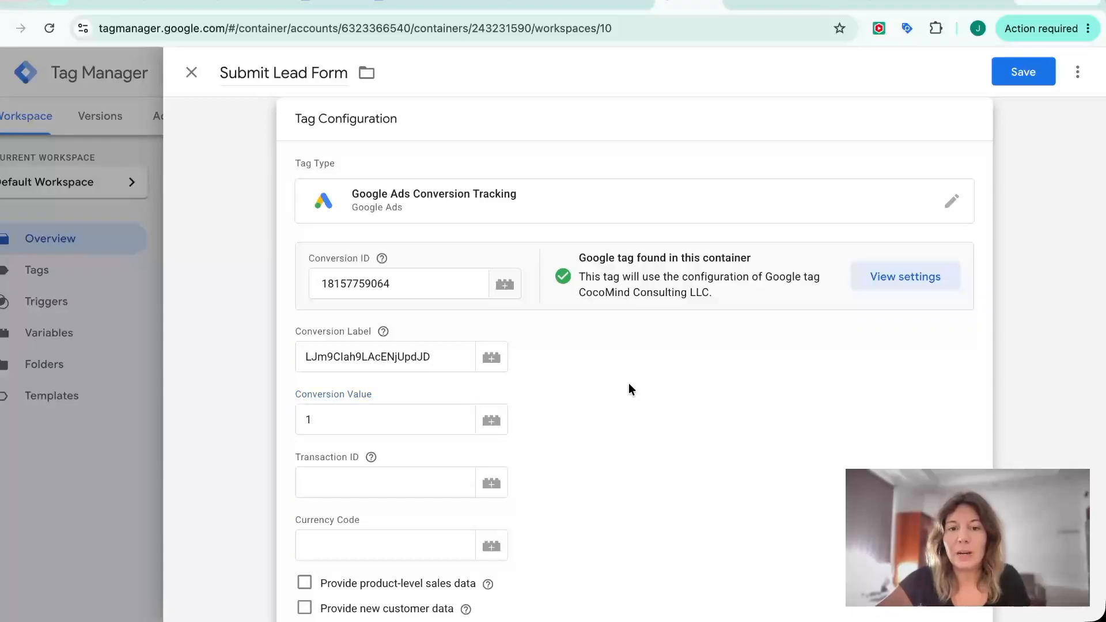
Open the tag's triggering, create a new trigger and name it "Thank-You Page"
{"action": "scroll", "coordinate": [628, 382], "scroll_direction": "down", "scroll_amount": 4}
{"action": "scroll", "coordinate": [628, 382], "scroll_direction": "down", "scroll_amount": 4}
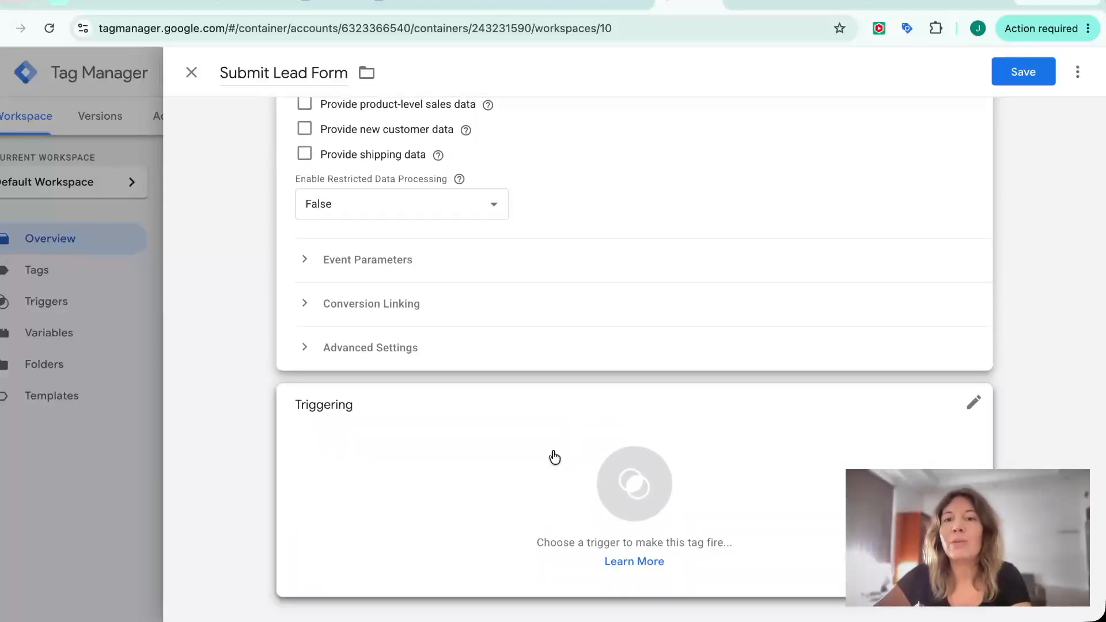
{"action": "left_click", "coordinate": [553, 456]}
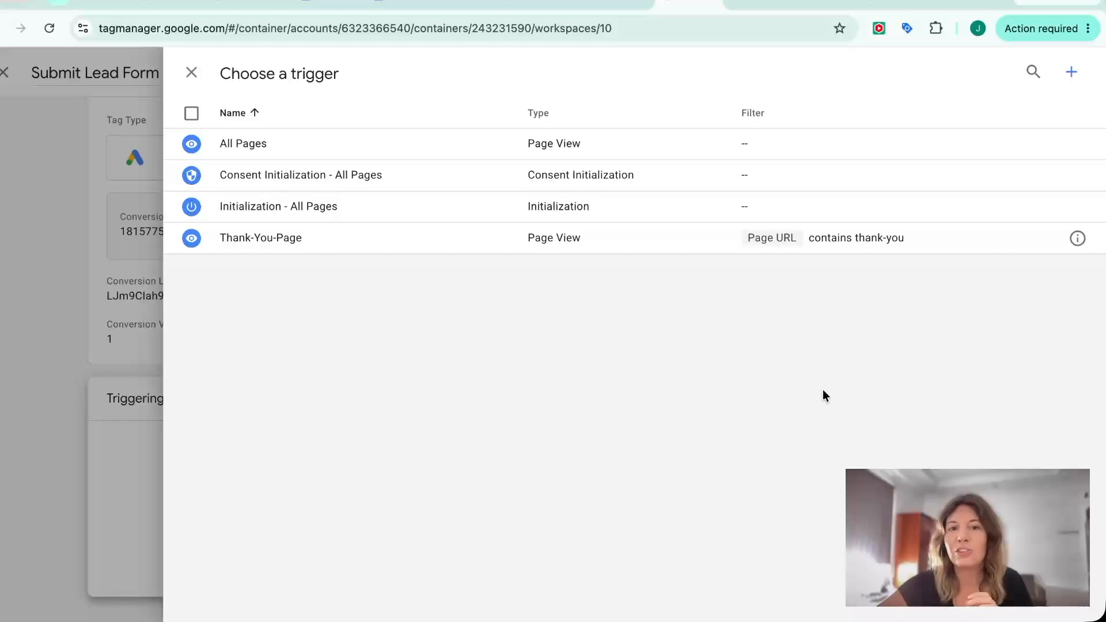
{"action": "left_click", "coordinate": [1071, 79]}
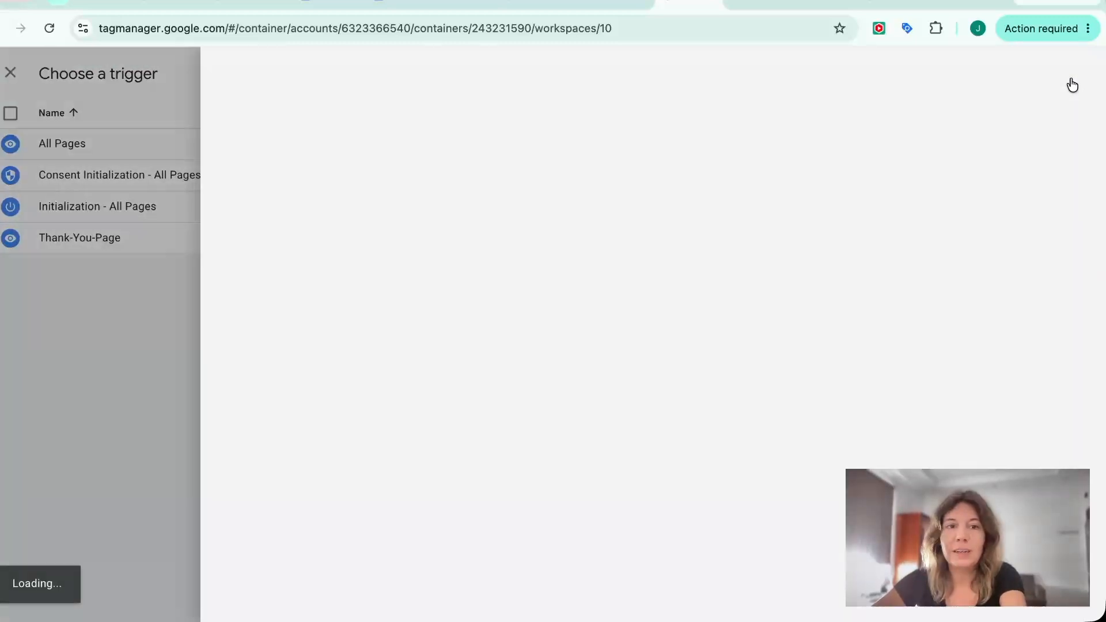
{"action": "double_click", "coordinate": [281, 75]}
{"action": "triple_click", "coordinate": [281, 75]}
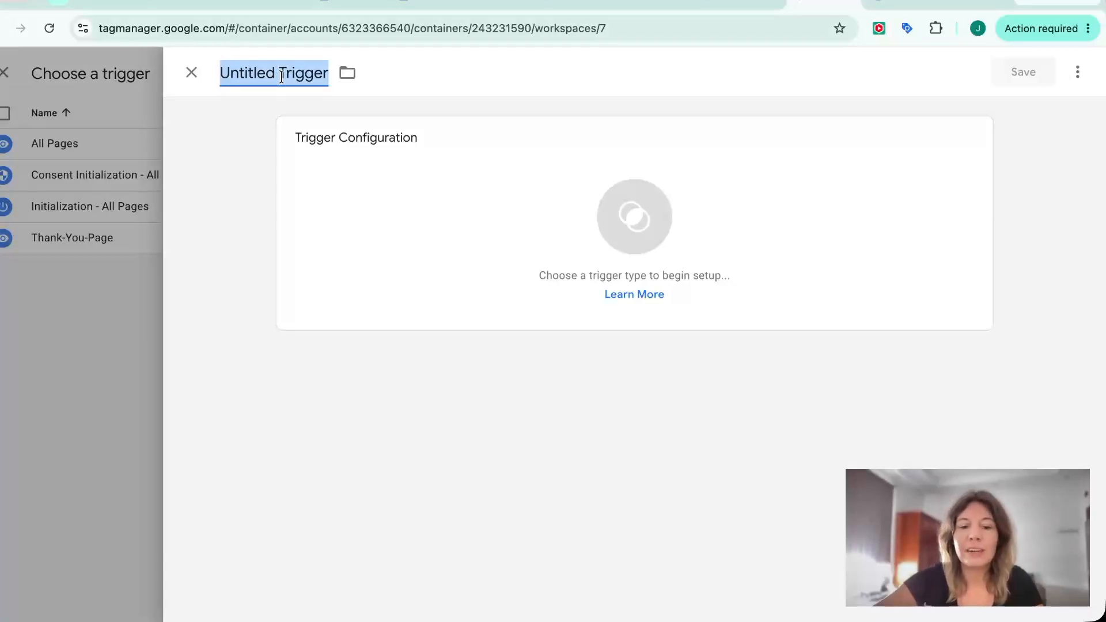
{"action": "type", "text": "Thank"}
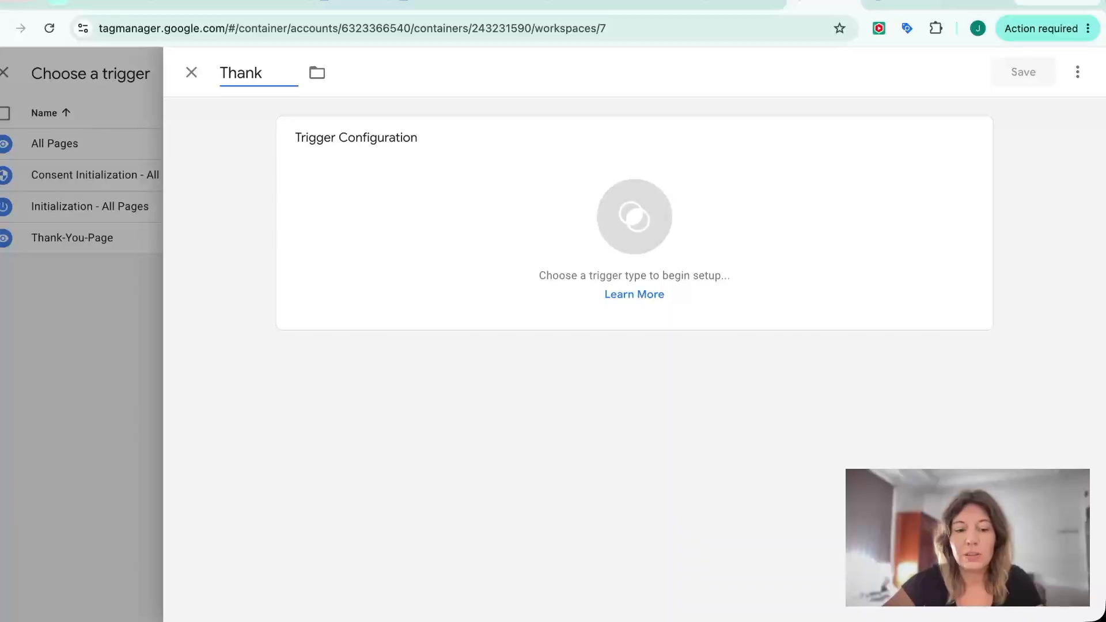
{"action": "type", "text": "-You"}
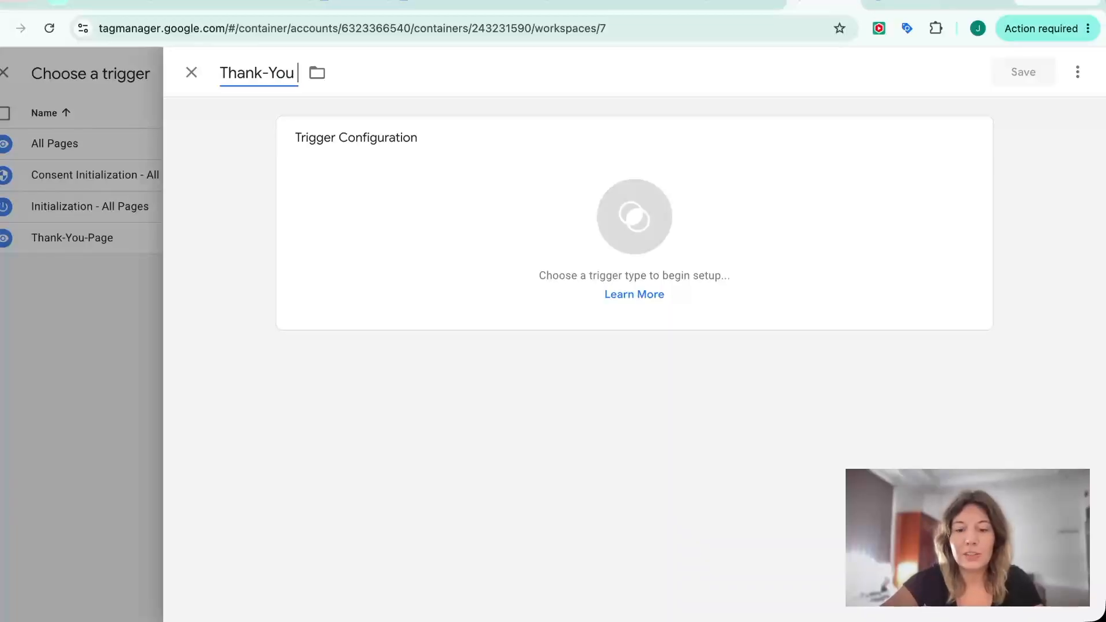
{"action": "type", "text": " Page"}
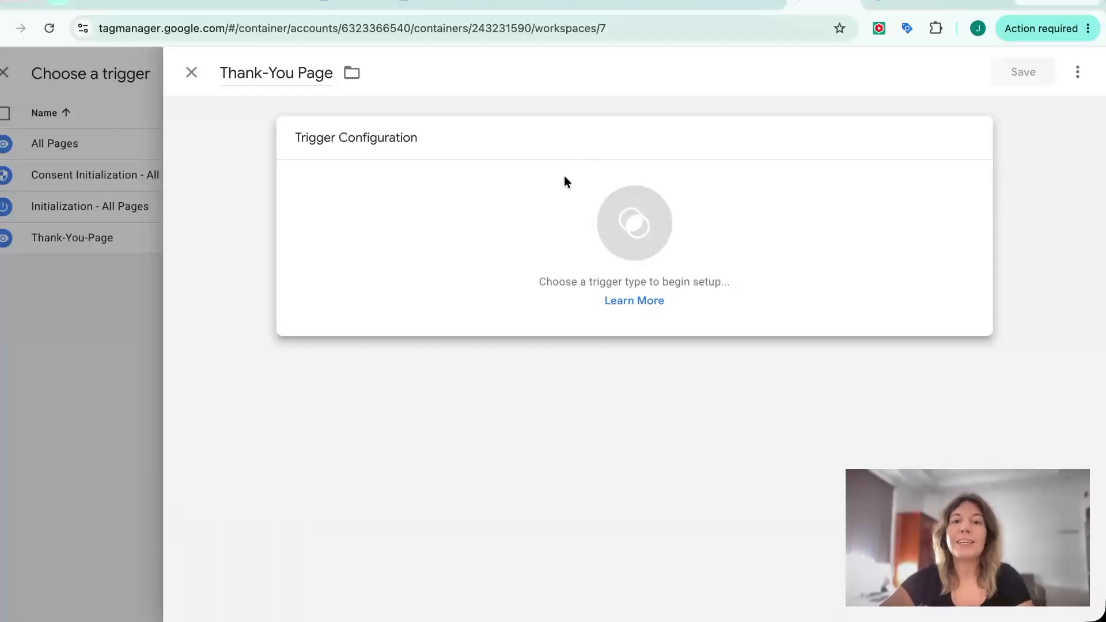
Make it a Page View trigger firing on some page views where Page URL contains "thank-you"
{"action": "left_click", "coordinate": [564, 192]}
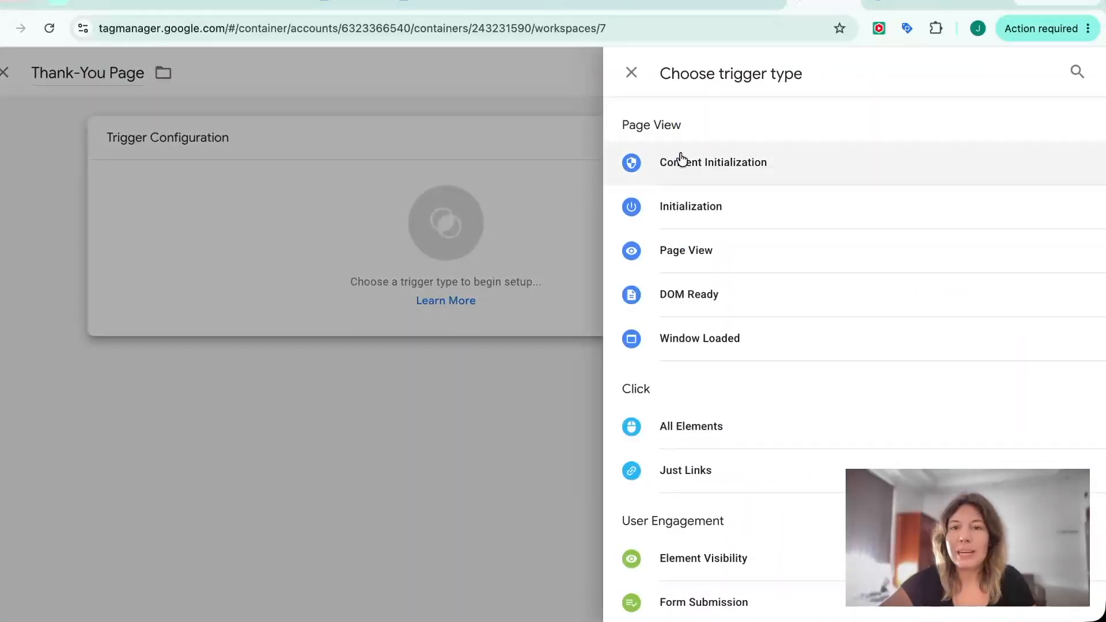
{"action": "left_click", "coordinate": [697, 252]}
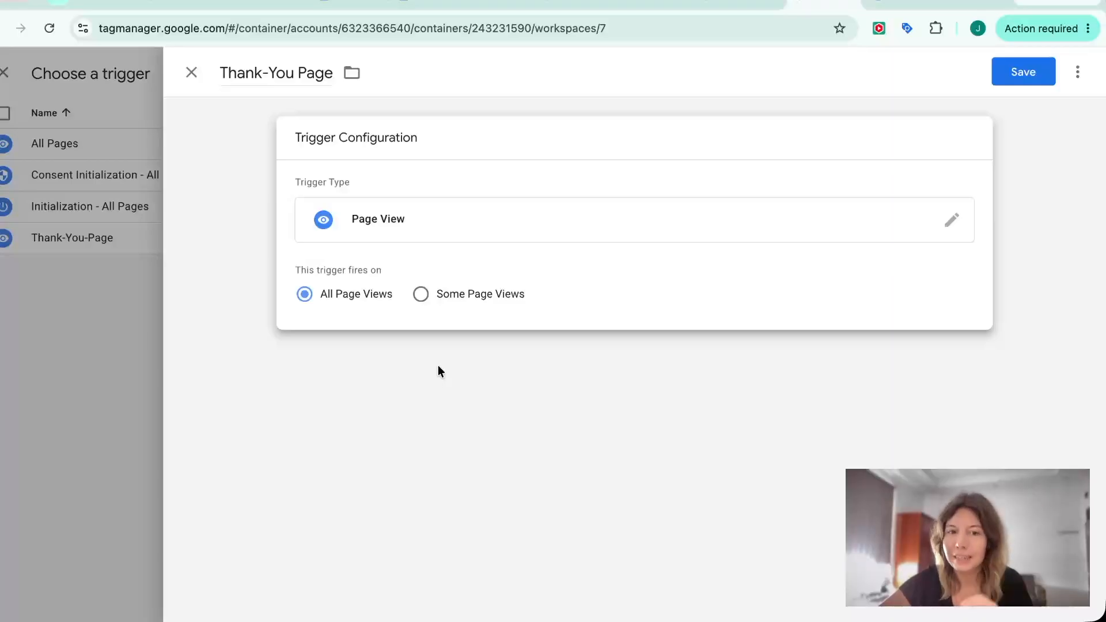
{"action": "left_click", "coordinate": [426, 296]}
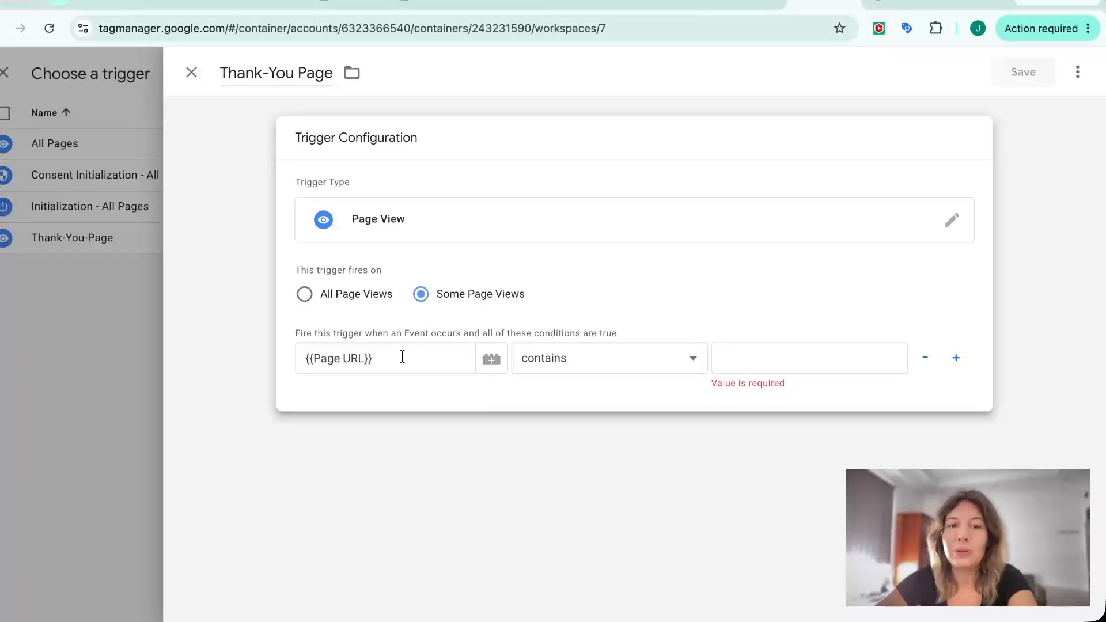
{"action": "left_click", "coordinate": [739, 351]}
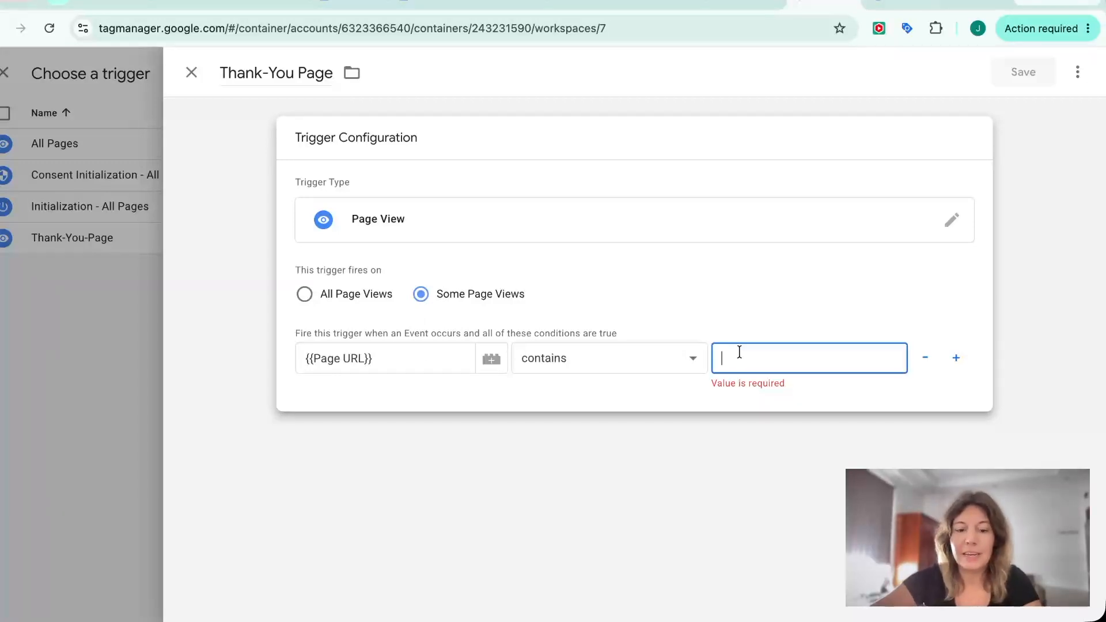
{"action": "type", "text": "thank-you"}
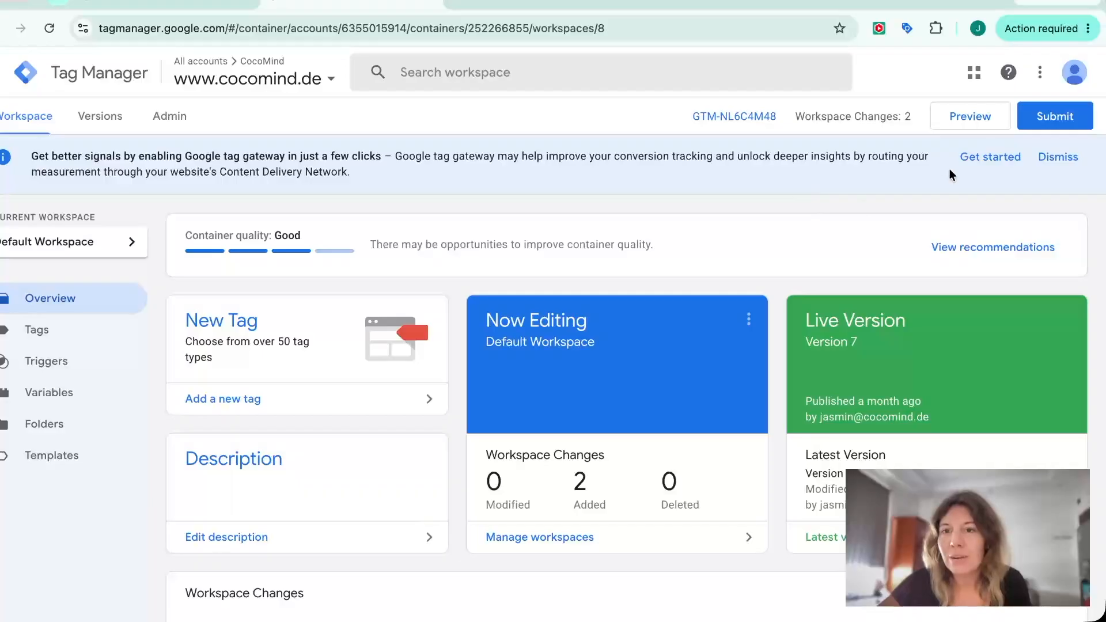
Start Preview mode and connect Tag Assistant to the website's URL
{"action": "left_click", "coordinate": [970, 118]}
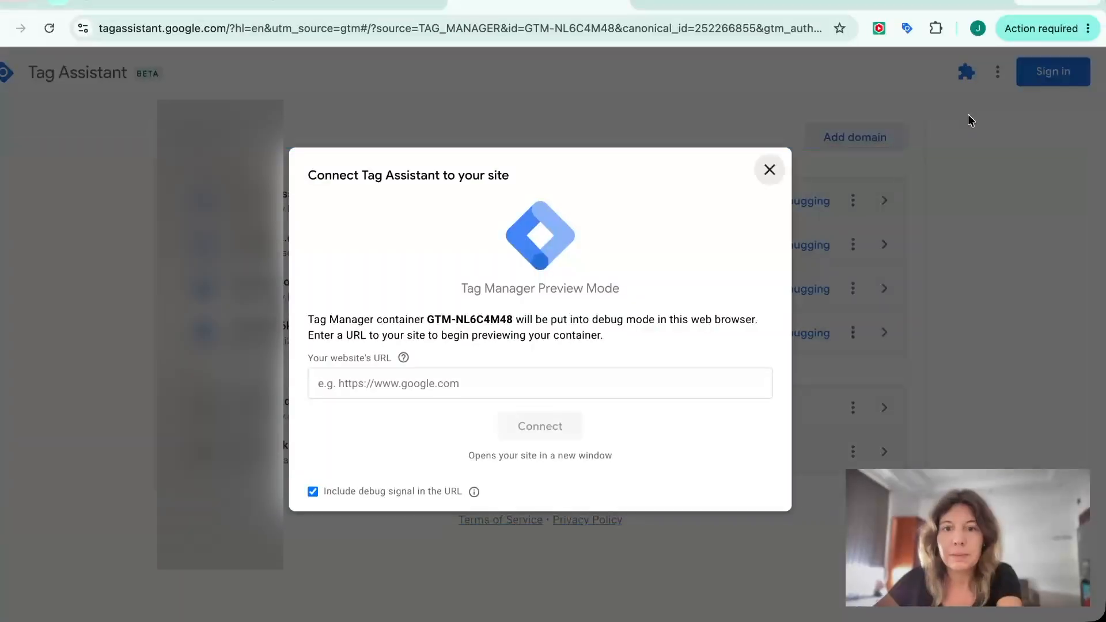
{"action": "left_click", "coordinate": [459, 384]}
{"action": "type", "text": "https://www.cocomind.de"}
{"action": "left_click", "coordinate": [529, 425]}
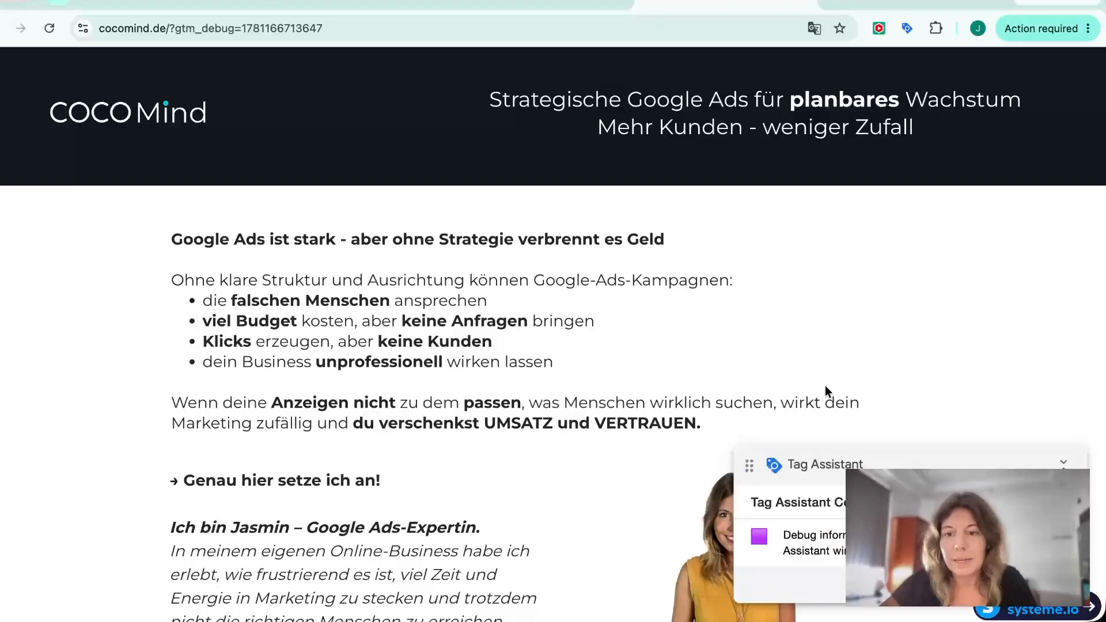
{"action": "left_click", "coordinate": [1044, 584]}
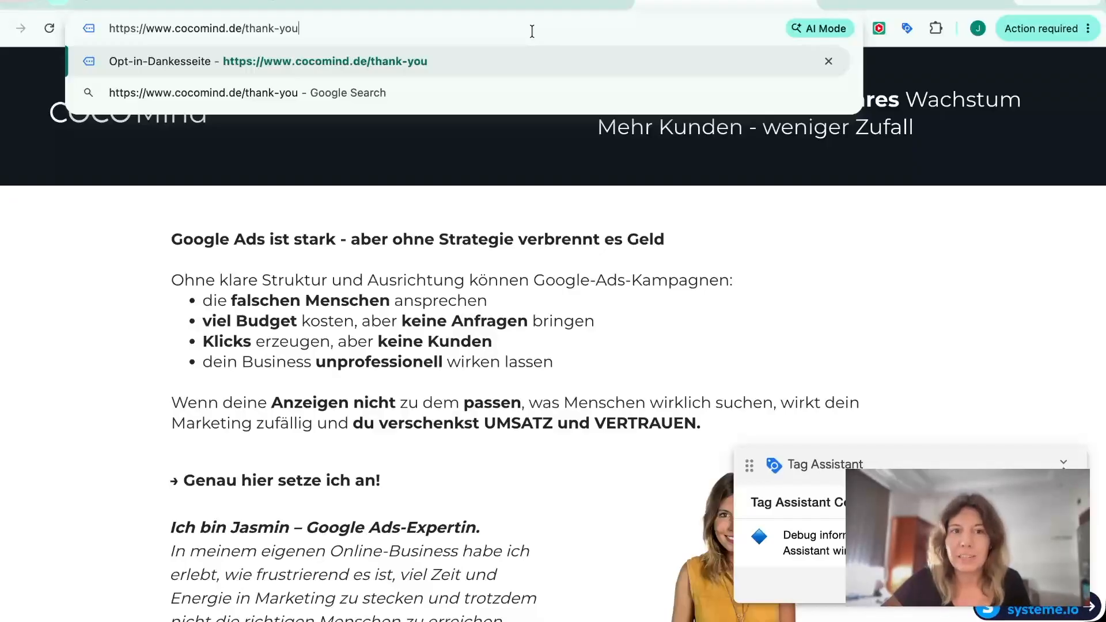
{"action": "key", "text": "Return"}
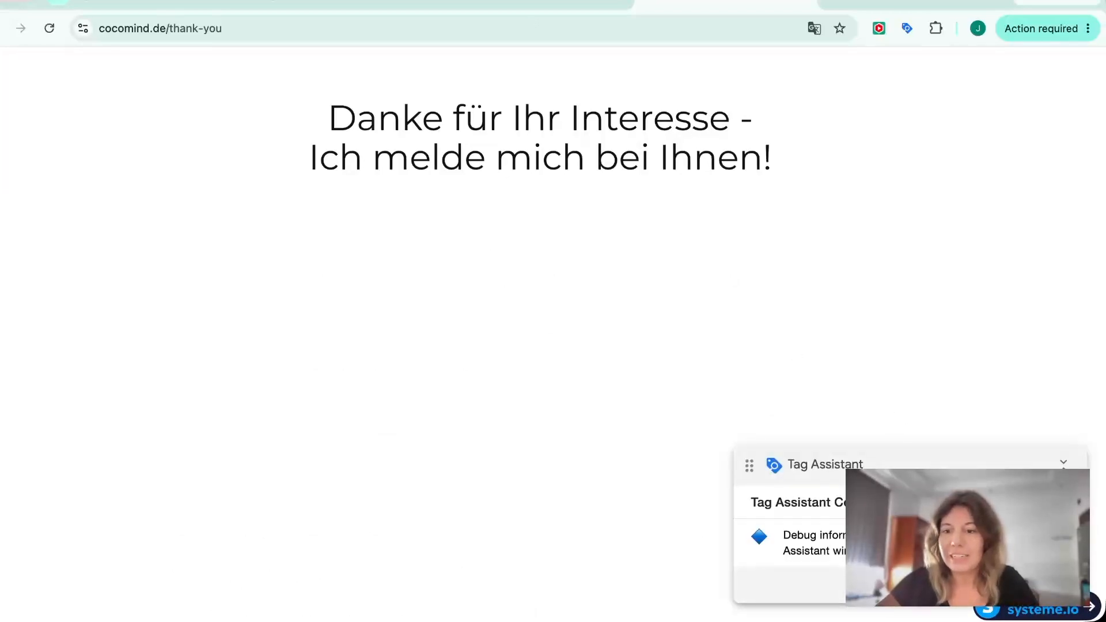
{"action": "key", "text": "ctrl+shift+Tab"}
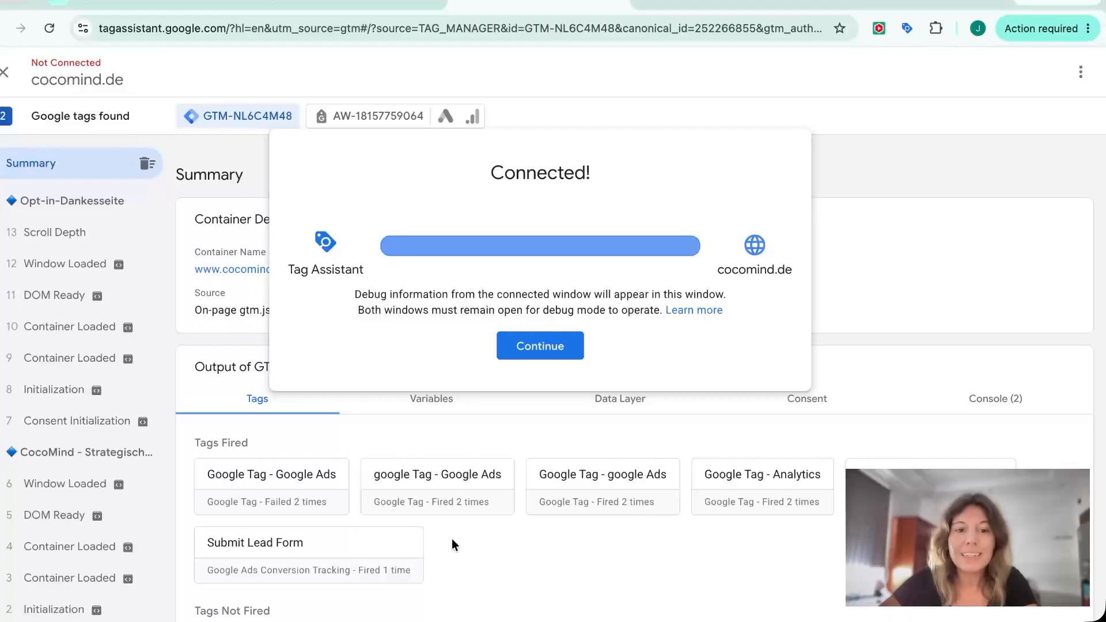
{"action": "left_click", "coordinate": [463, 548]}
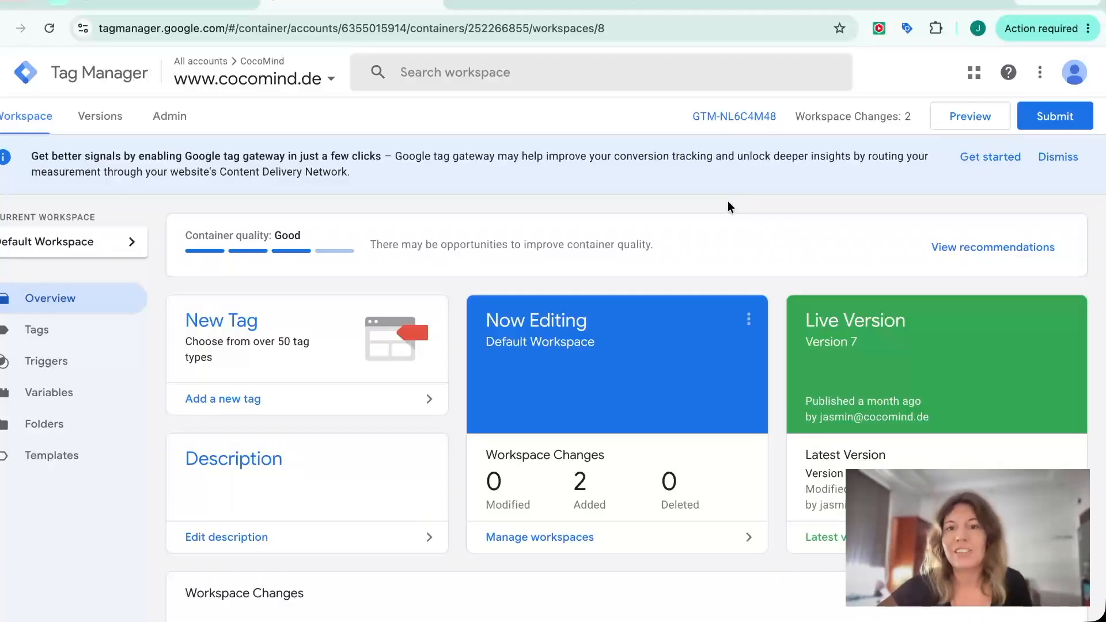
Submit the workspace changes with the version name "Submit Lead Form verified"
{"action": "left_click", "coordinate": [1047, 121]}
{"action": "left_click", "coordinate": [446, 261]}
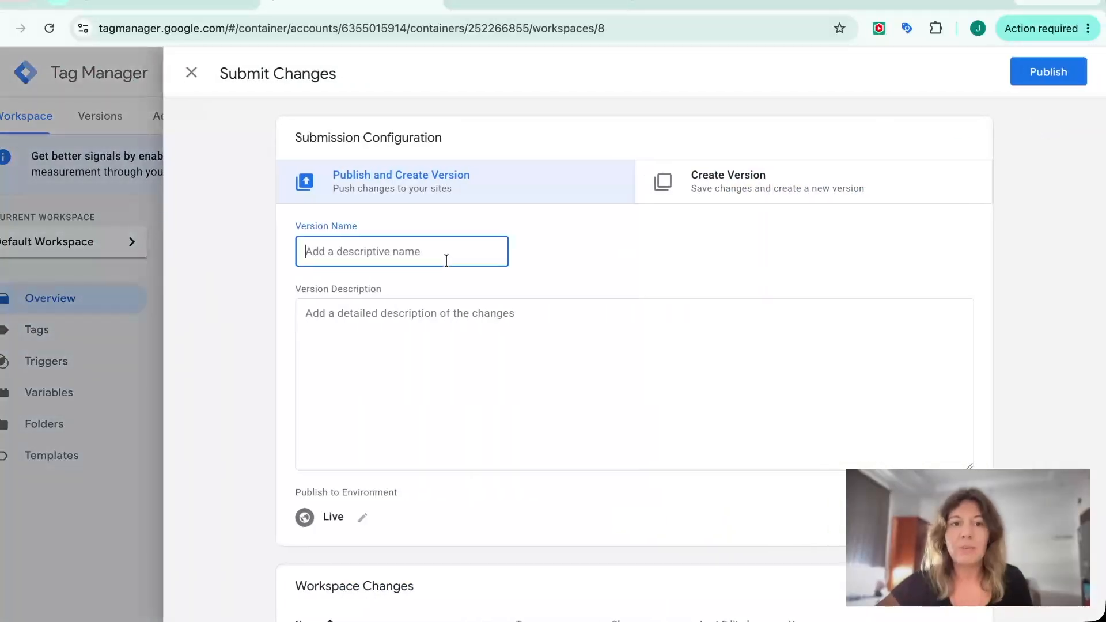
{"action": "type", "text": "Subm"}
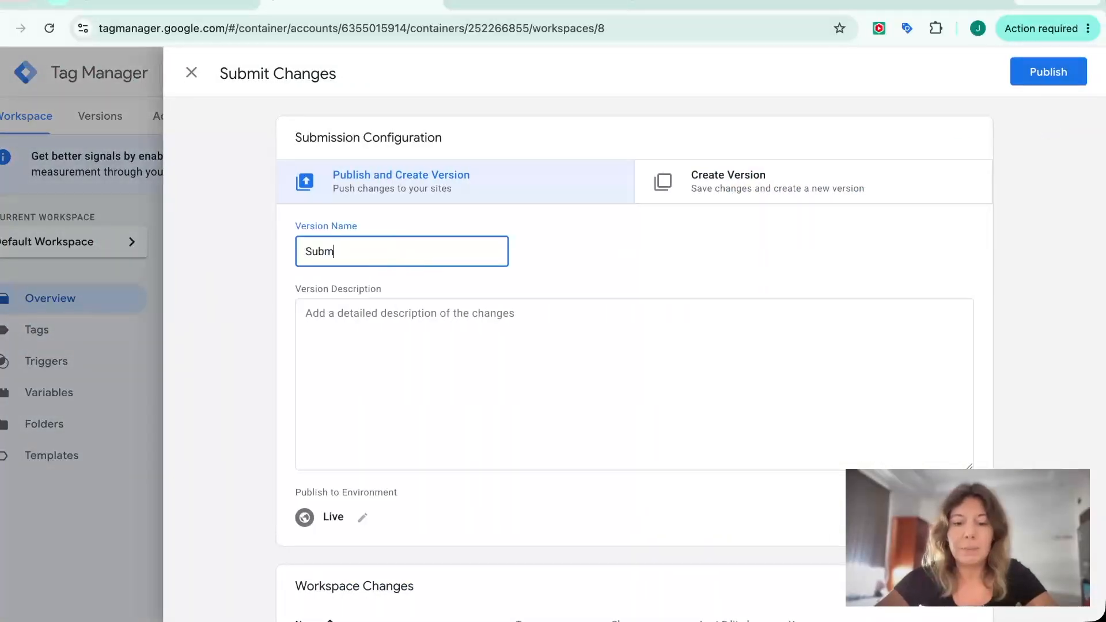
{"action": "type", "text": "it Lead F"}
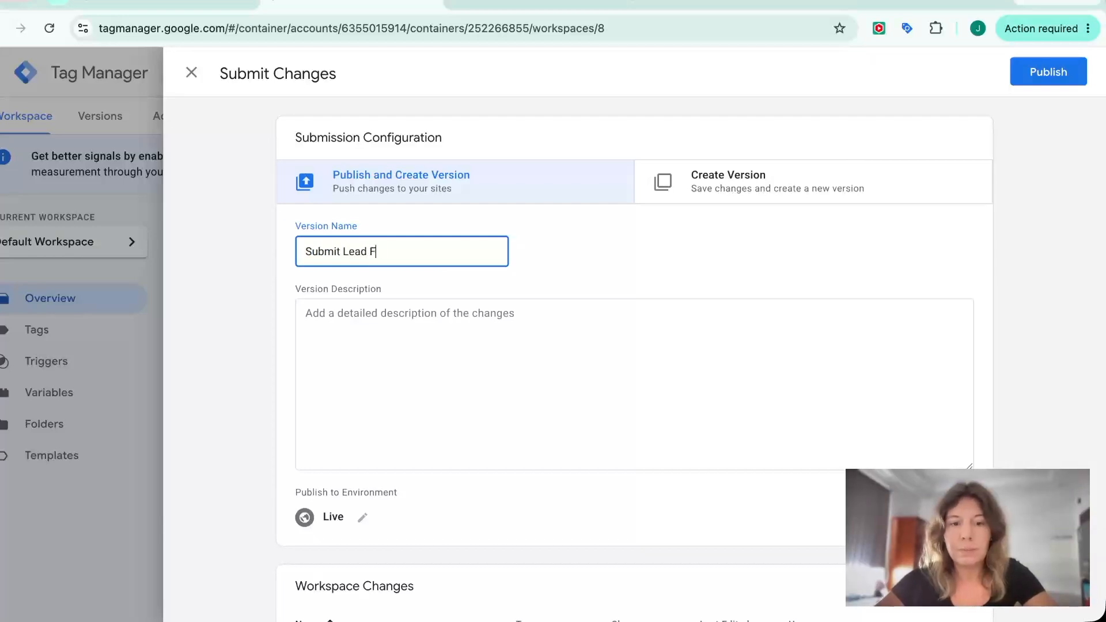
{"action": "type", "text": "orm verifie"}
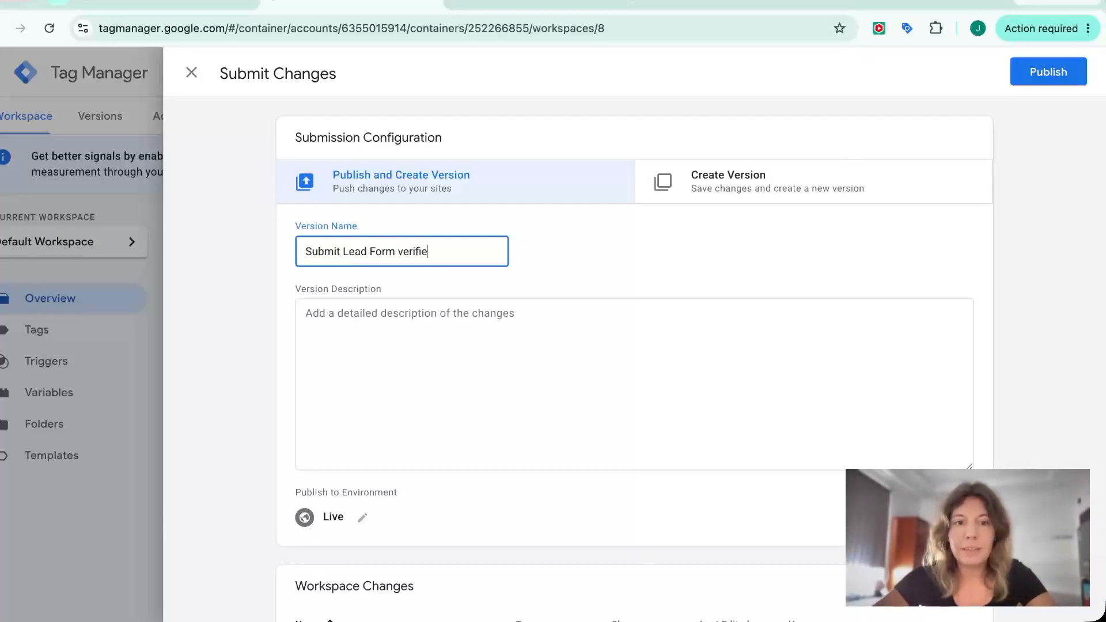
{"action": "type", "text": "d"}
Copy the version name into the version description and publish the version
{"action": "key", "text": "super+a"}
{"action": "key", "text": "super+c"}
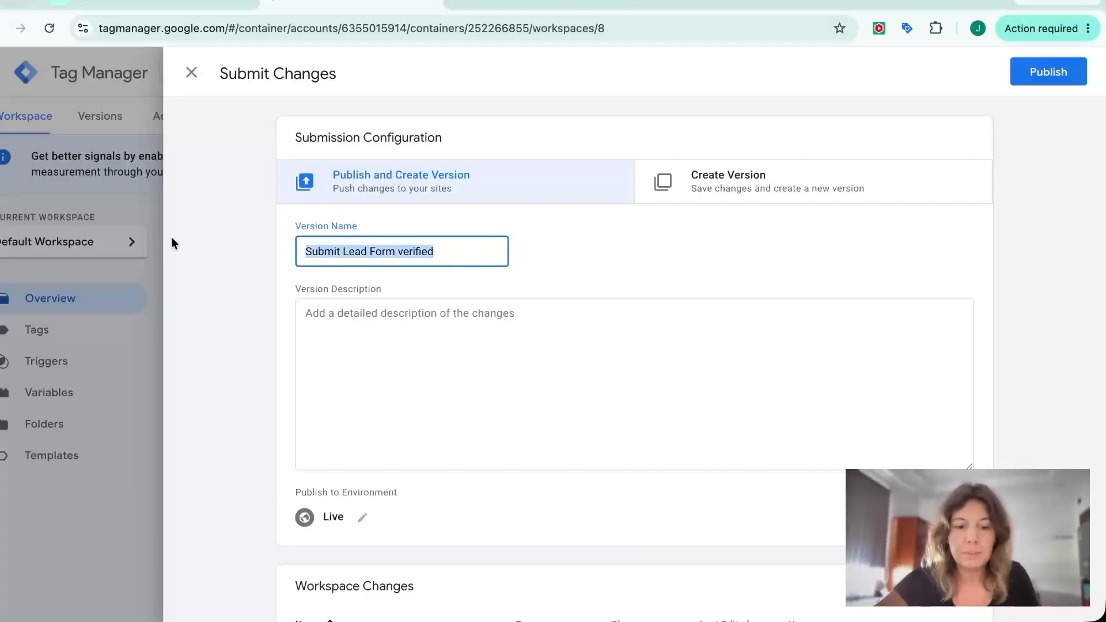
{"action": "left_click", "coordinate": [313, 356]}
{"action": "key", "text": "super+v"}
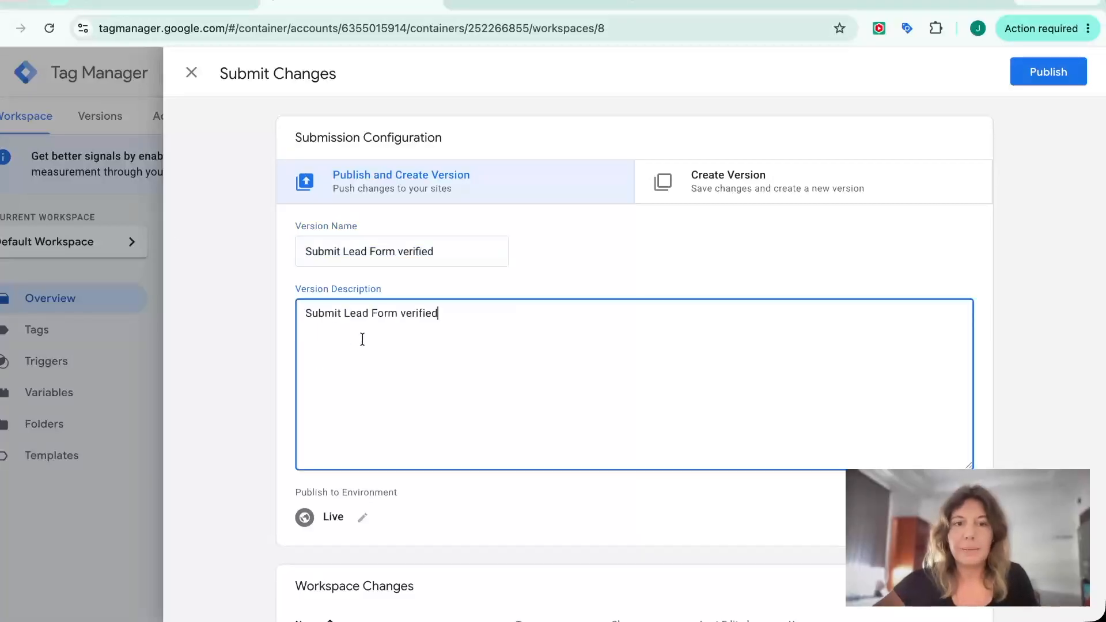
{"action": "left_click", "coordinate": [1054, 80]}
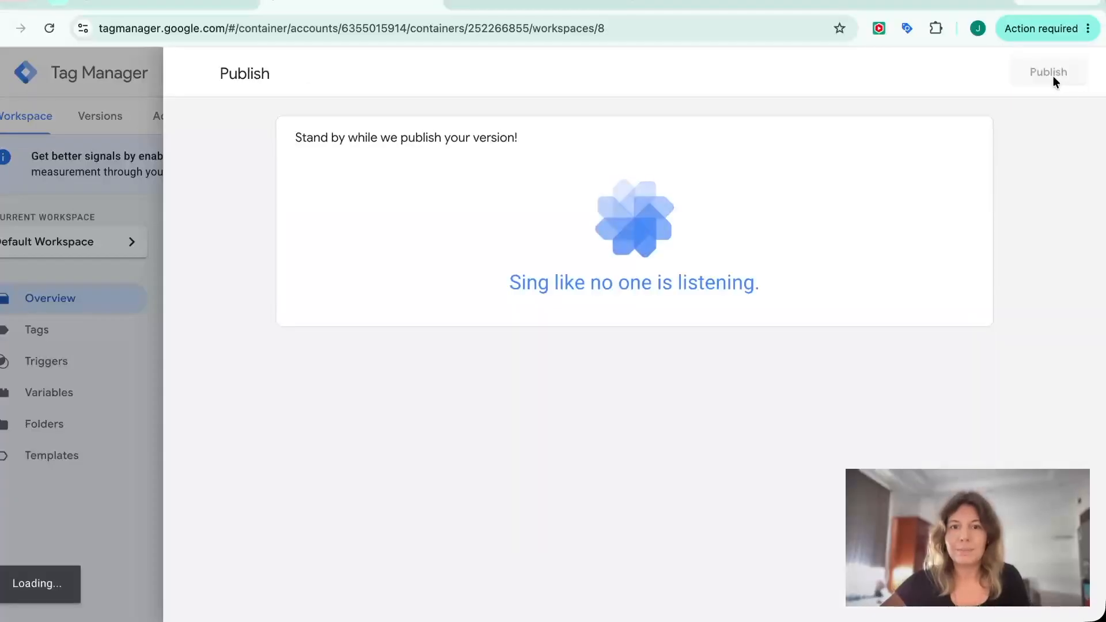